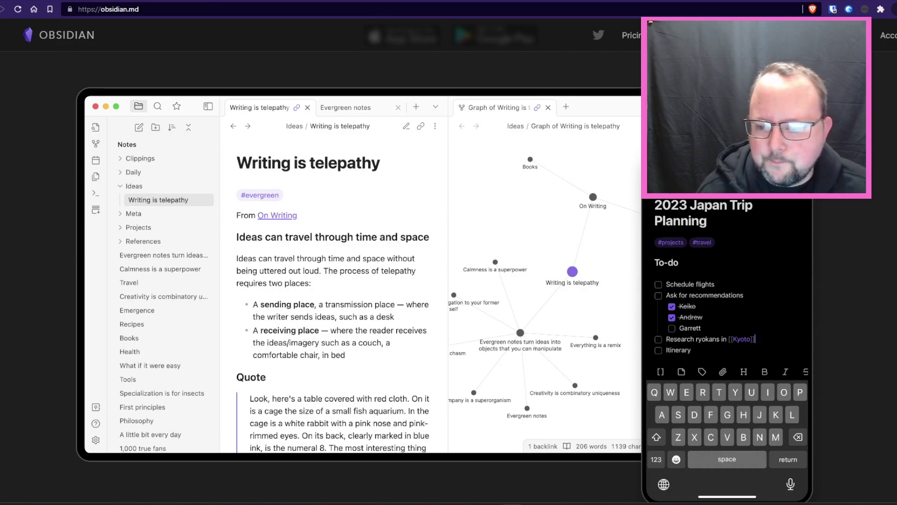
- Look through the Obsidian home page, covering the app preview, testimonials, connections features and extensibility sections
scroll(449, 253, down, 1)
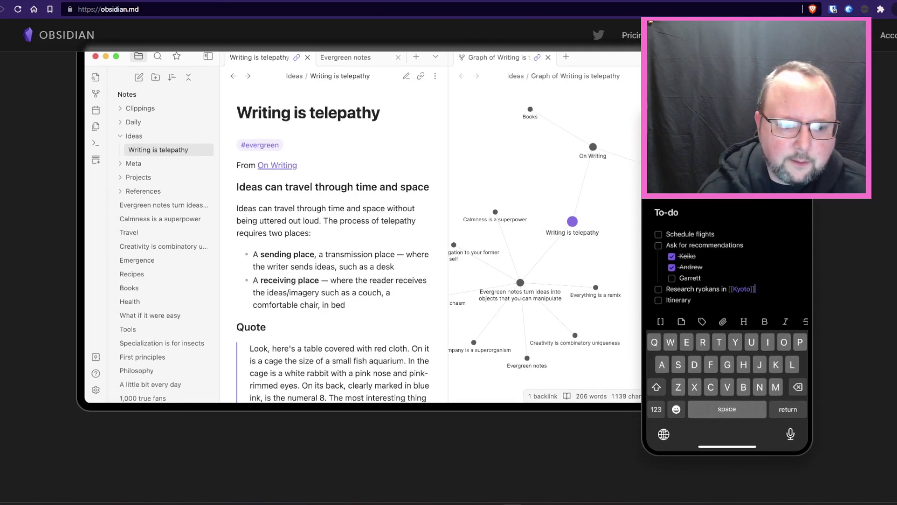
scroll(449, 252, down, 2)
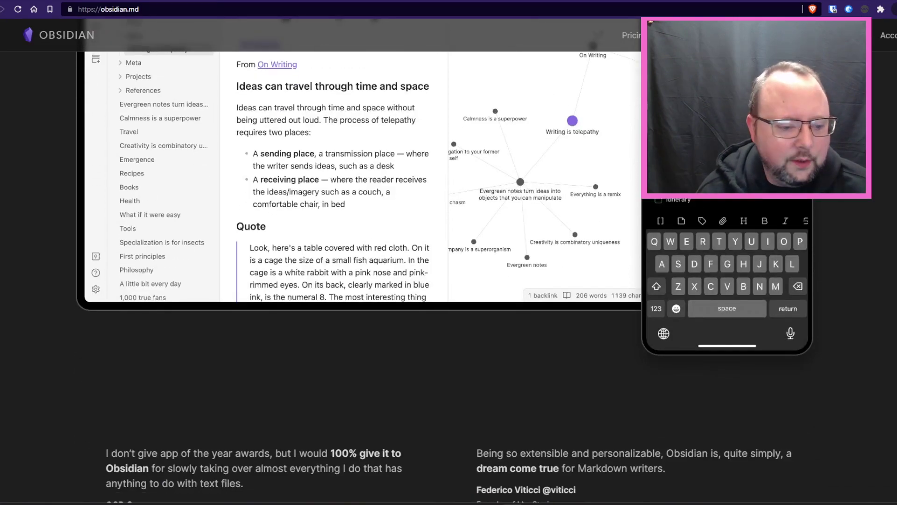
scroll(449, 253, down, 5)
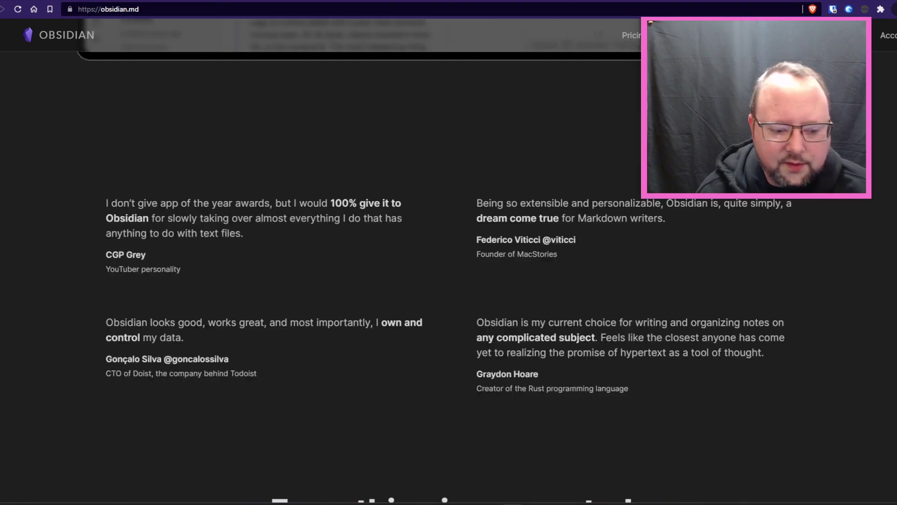
scroll(449, 252, down, 15)
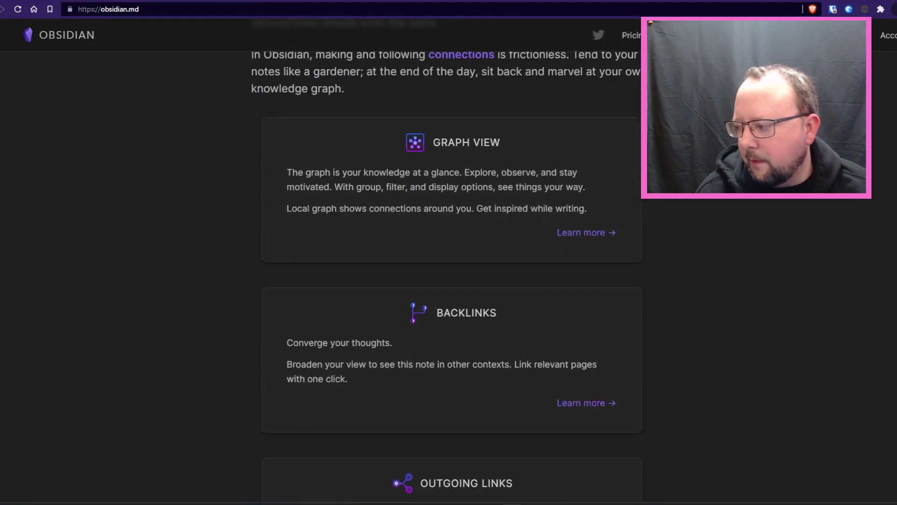
scroll(448, 253, down, 6)
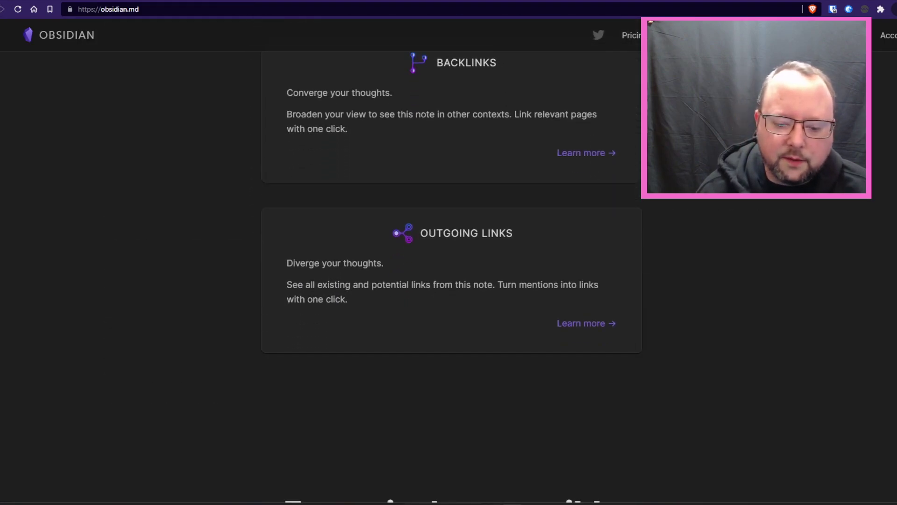
scroll(449, 253, down, 13)
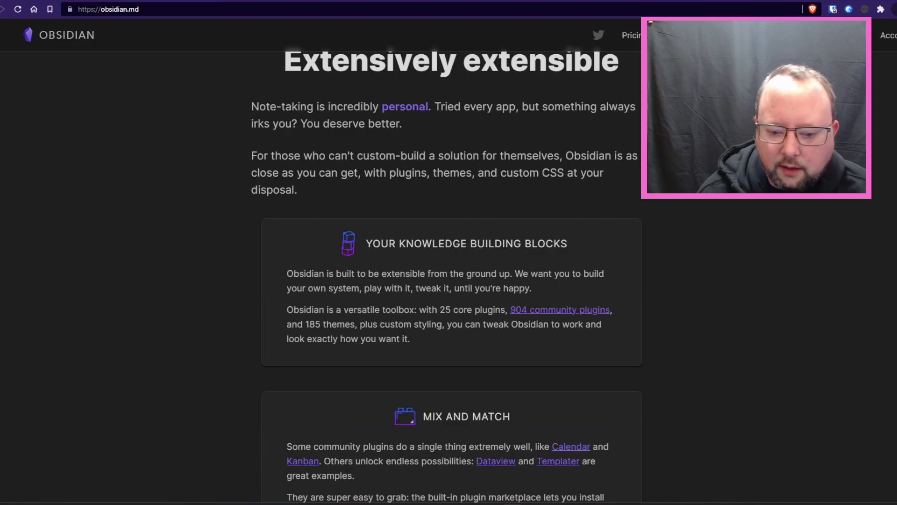
scroll(320, 169, down, 12)
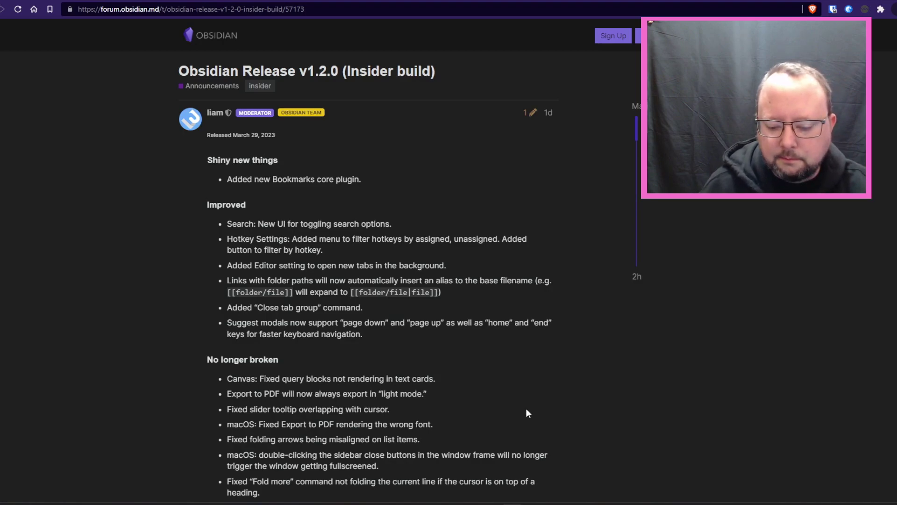
- Switch to Obsidian, open the starred Workbench note and the starred path:Readwise vampire search, and bring up the bookmarks list
key(alt+Tab)
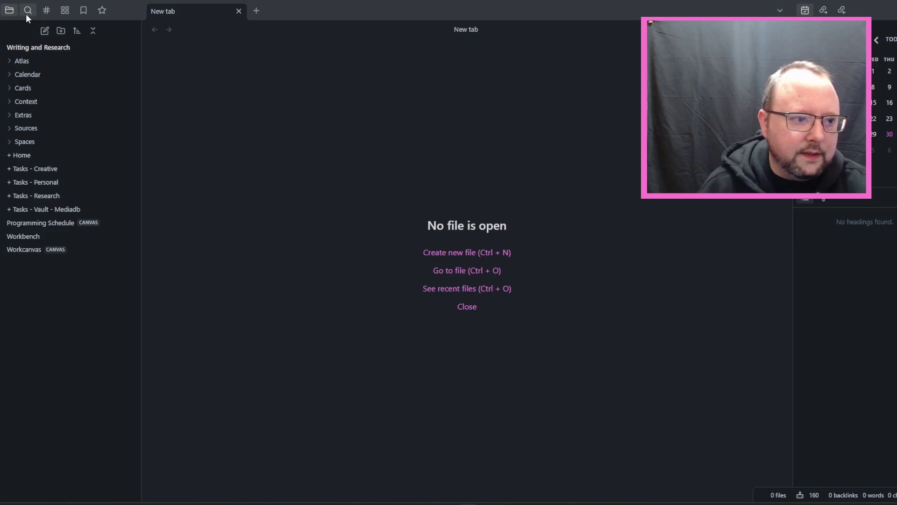
click(101, 10)
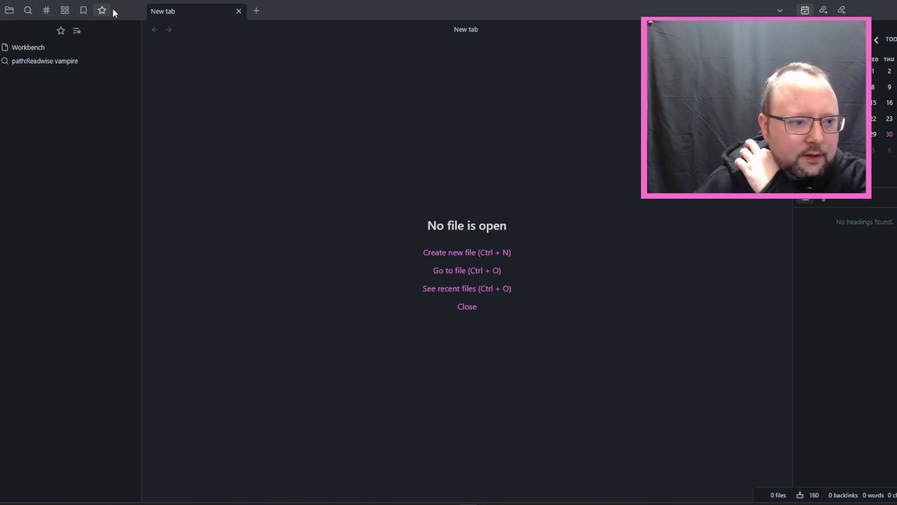
click(32, 47)
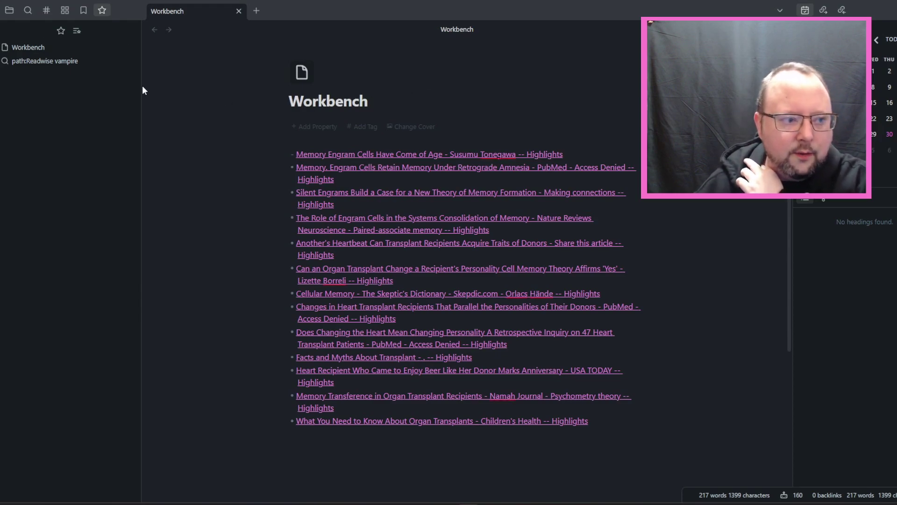
click(39, 61)
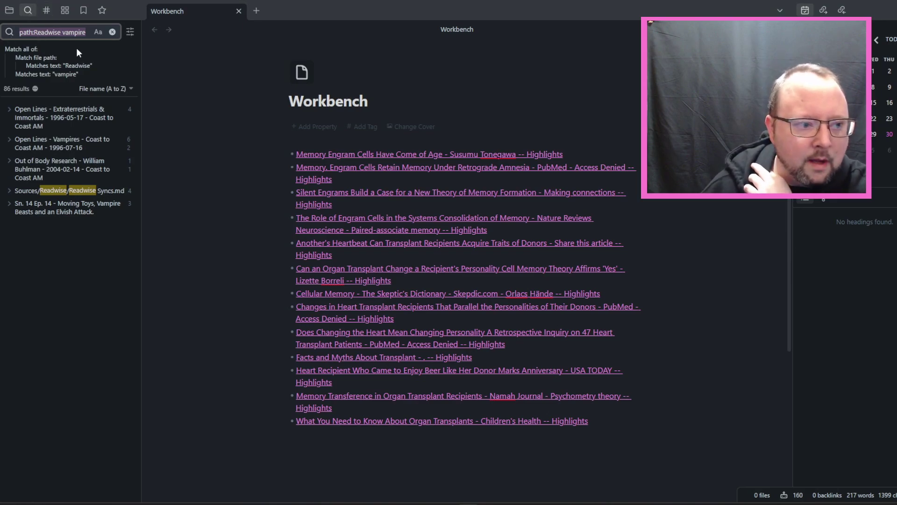
click(102, 11)
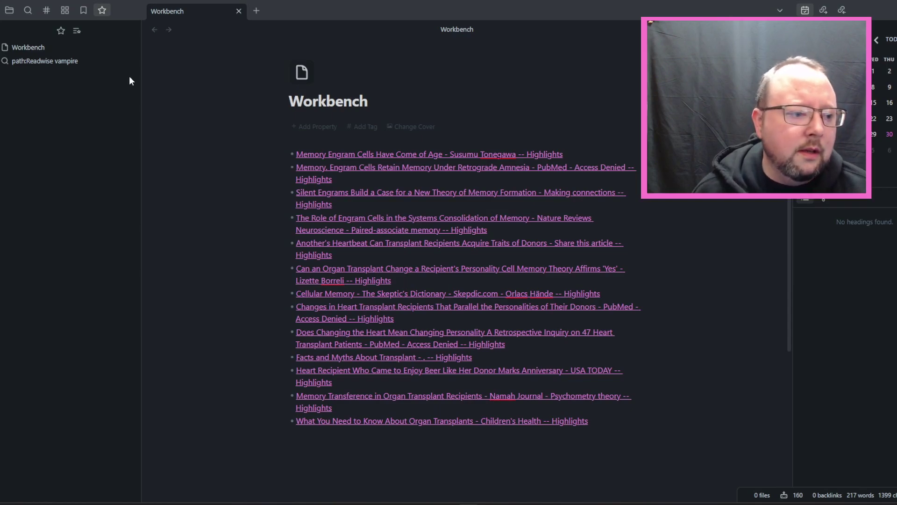
click(81, 15)
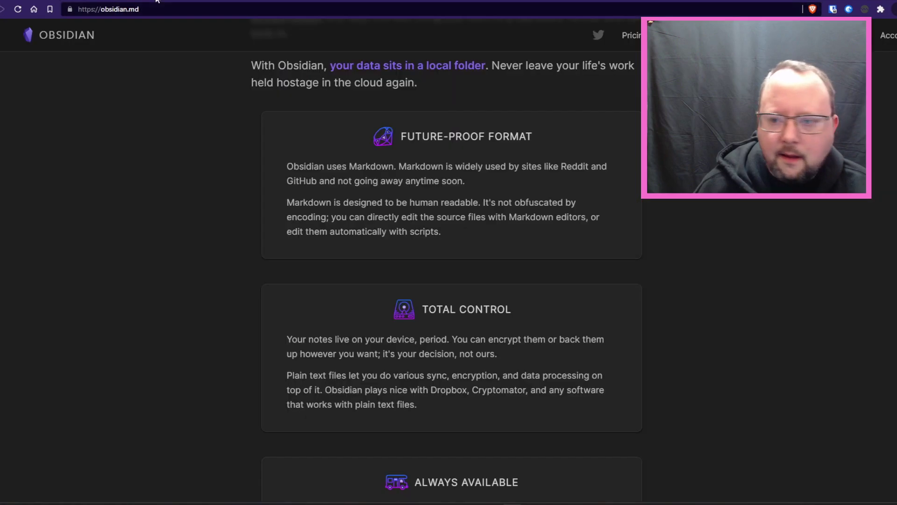
- Review the Personal, Catalyst and Commercial plans on the Obsidian website's pricing page
click(632, 35)
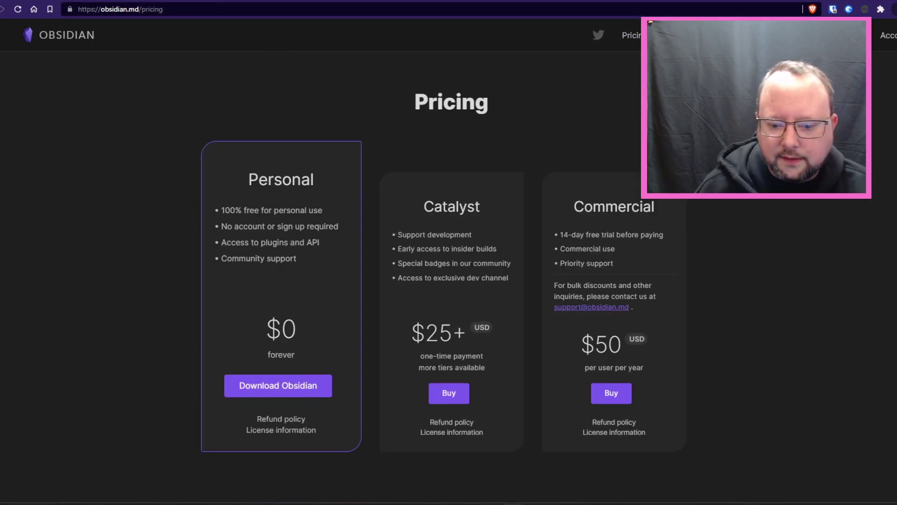
scroll(415, 158, down, 2)
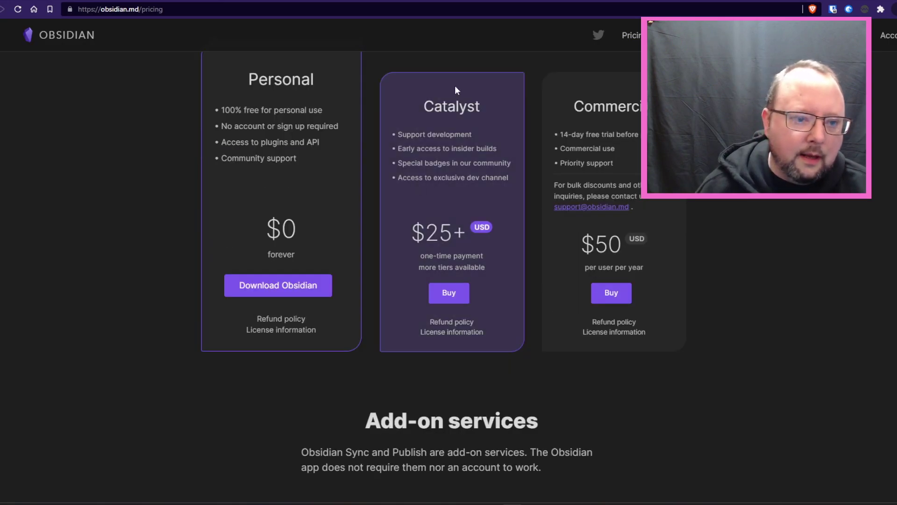
scroll(392, 39, up, 3)
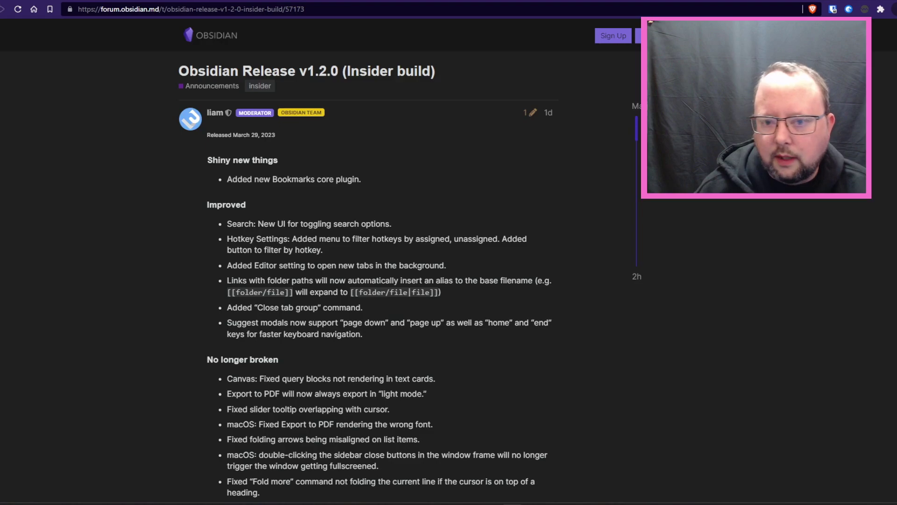
- Switch back to Obsidian, inspect the contents of the Tech Notes bookmark group, and run the bookmarked path:Readwise vampire search
key(alt+Tab)
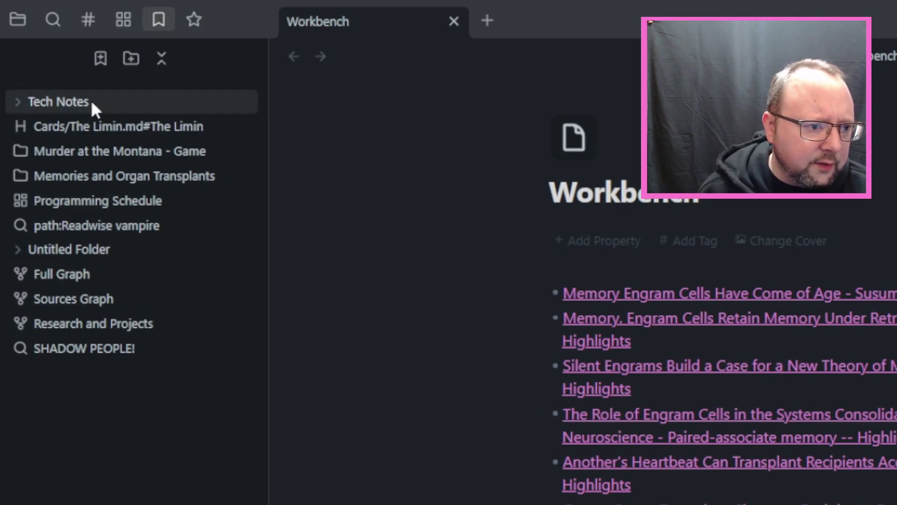
click(17, 101)
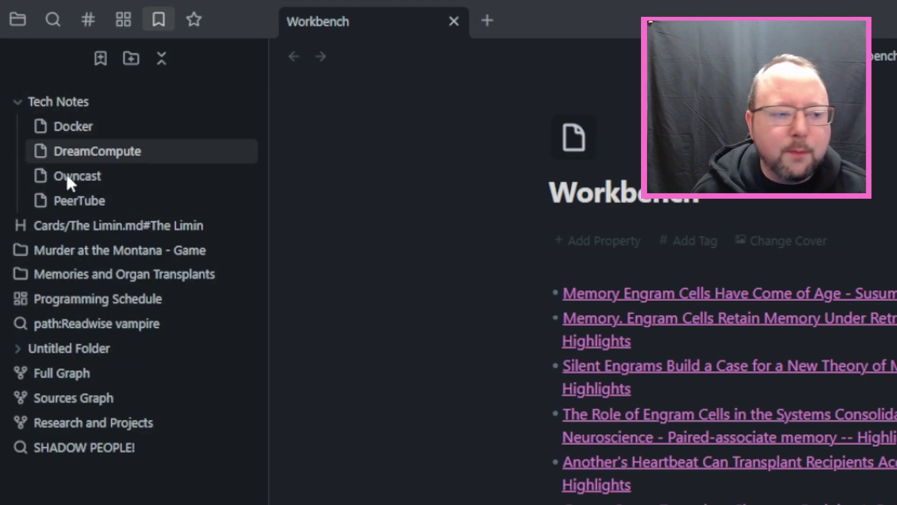
click(18, 106)
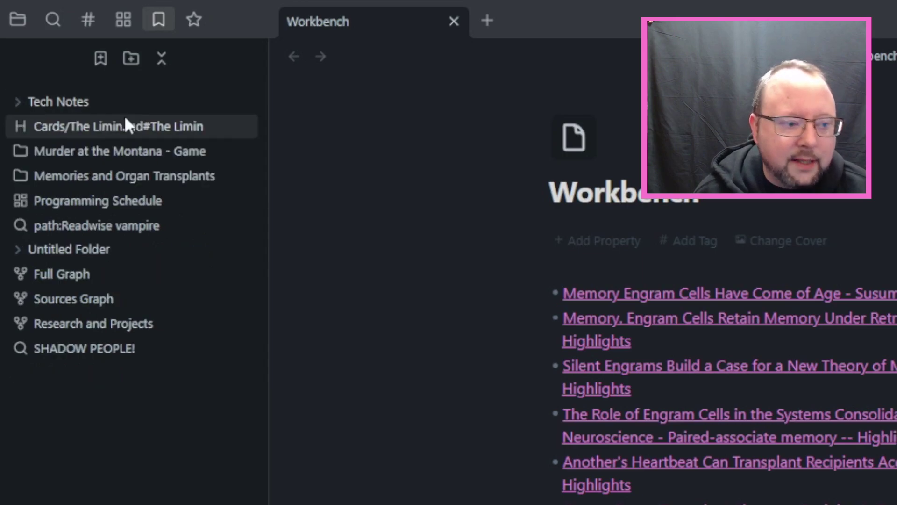
click(98, 224)
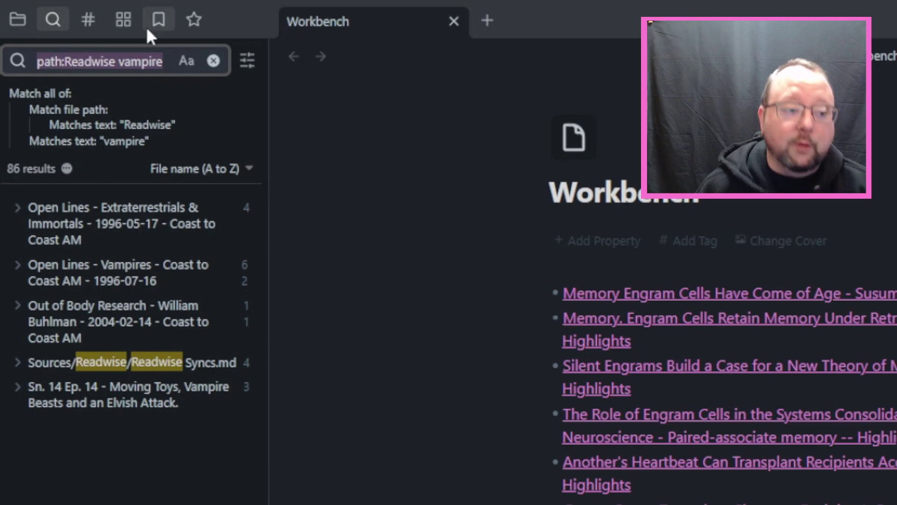
- Move the path:Readwise vampire bookmark to the first position inside the Tech Notes bookmark group and collapse the group
click(162, 21)
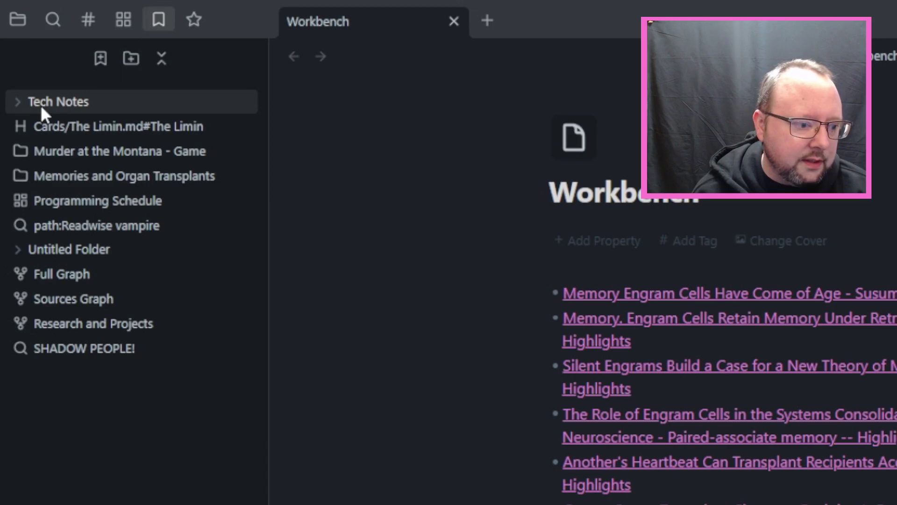
click(28, 100)
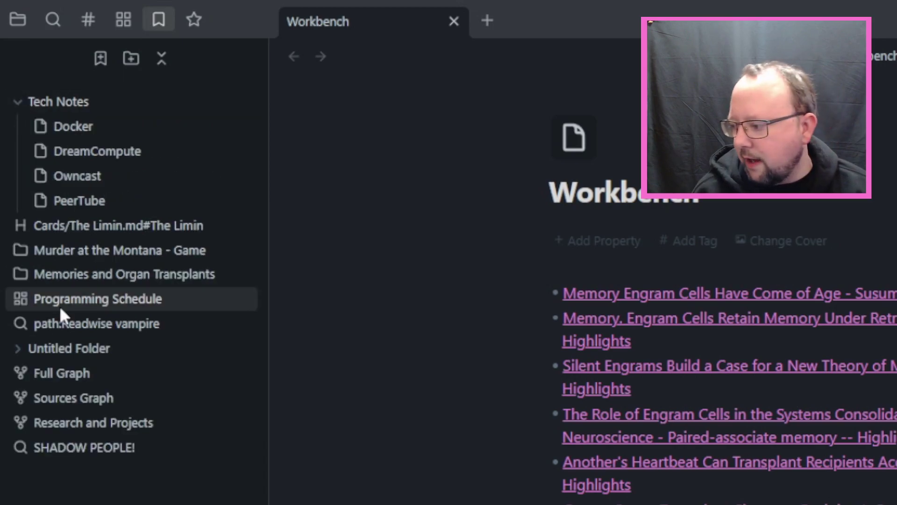
drag(66, 324, 56, 120)
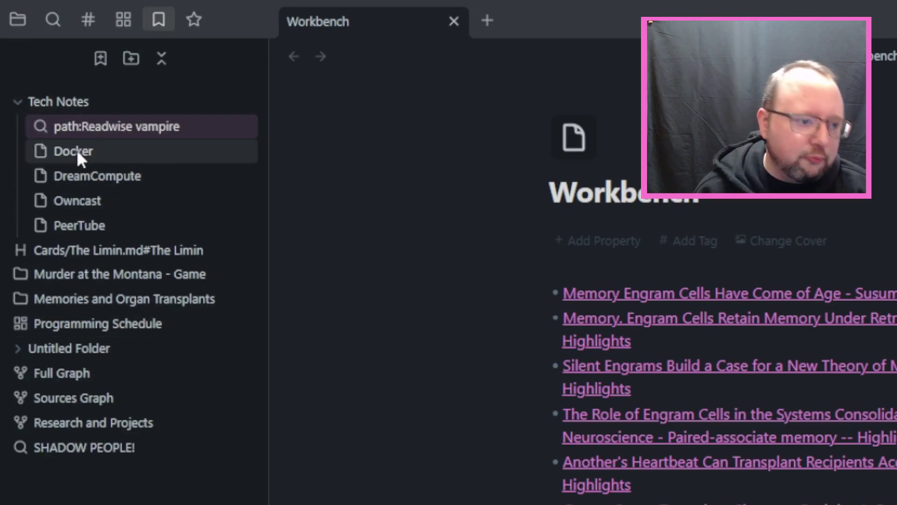
click(31, 99)
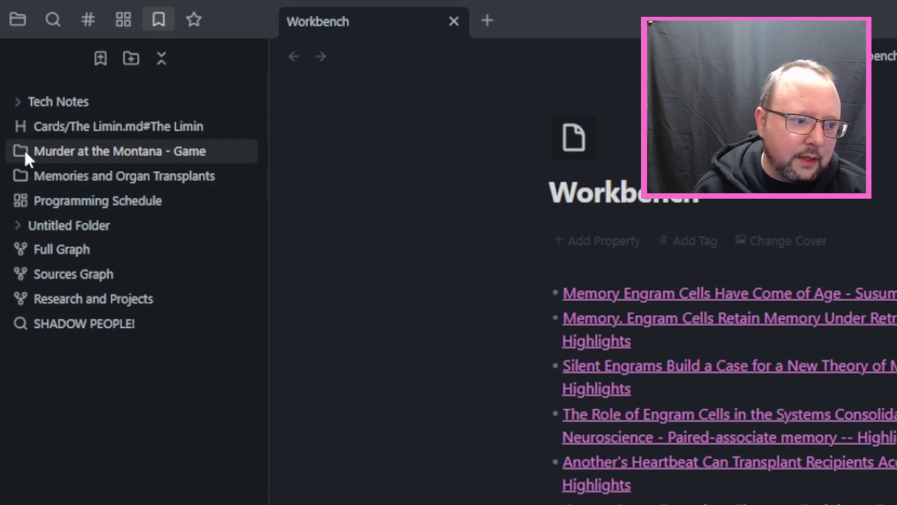
- Reveal the Memories and Organ Transplants folder in the vault's file list from its bookmark, and return to the bookmarks
click(87, 173)
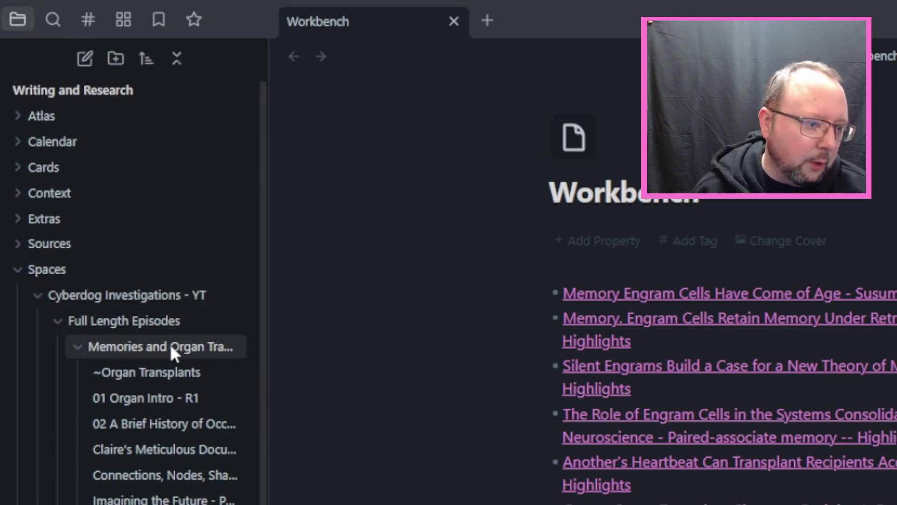
click(160, 20)
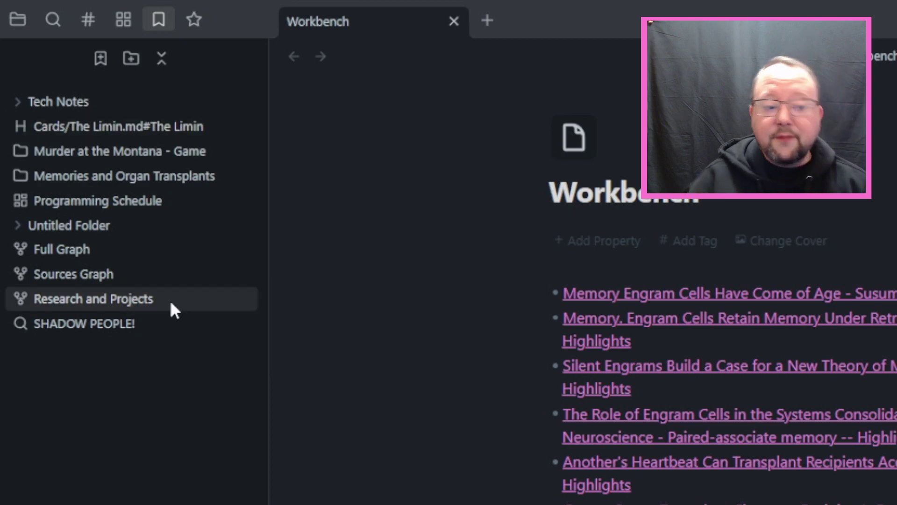
- Open the Programming Schedule canvas from its bookmark, look it over, and check the options available for the file
click(140, 215)
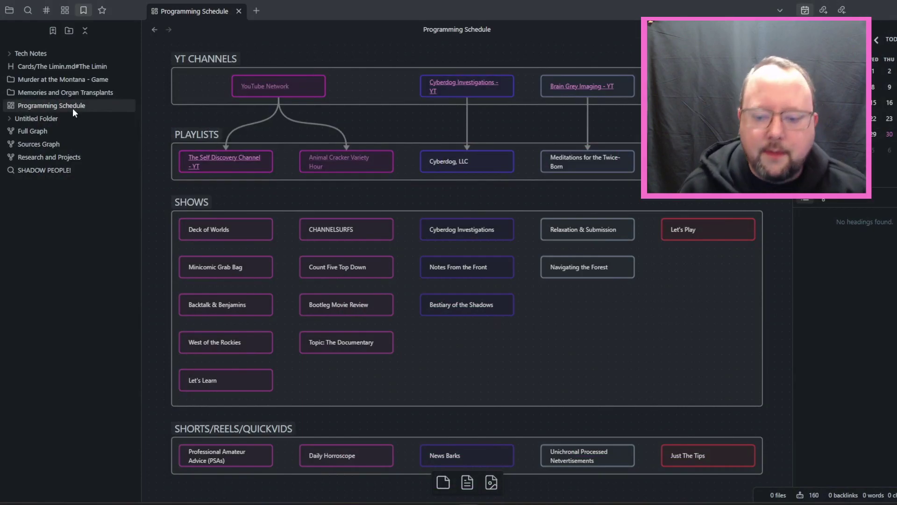
scroll(627, 165, down, 5)
scroll(628, 164, up, 7)
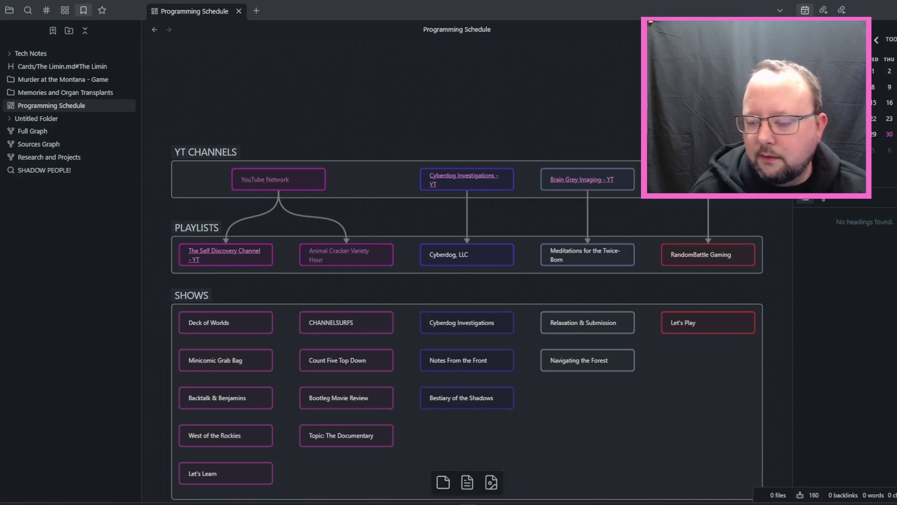
click(783, 29)
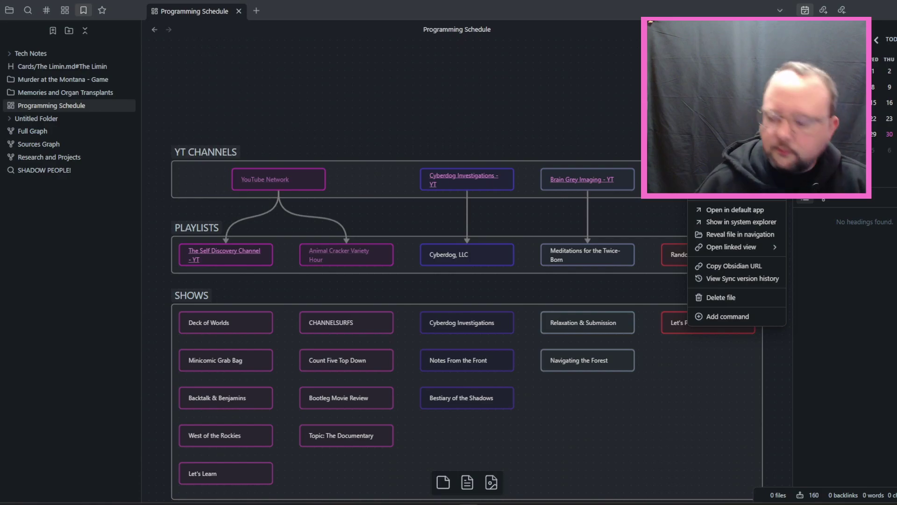
click(511, 84)
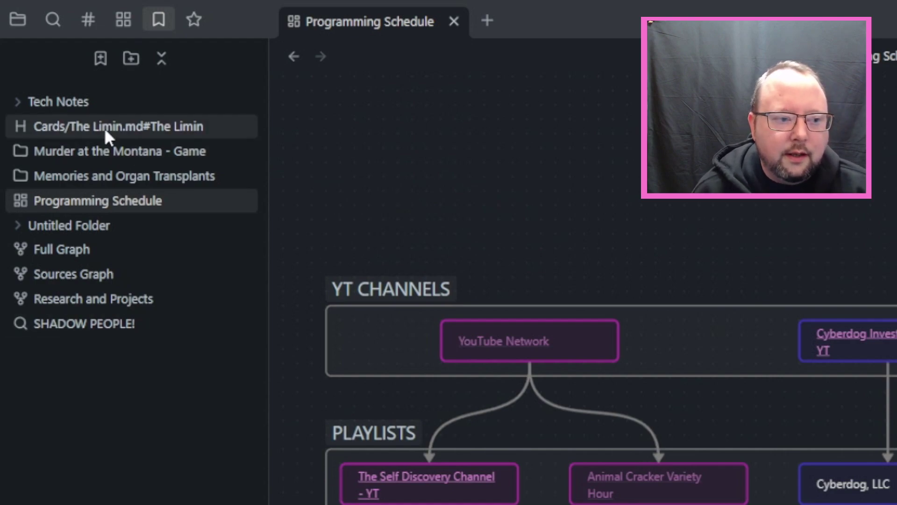
- Expand the Untitled Folder bookmark group, open the VAMPIRE SNIPD THINGS!!!!! heading bookmark, and examine the linked Highlighted Sections
click(19, 230)
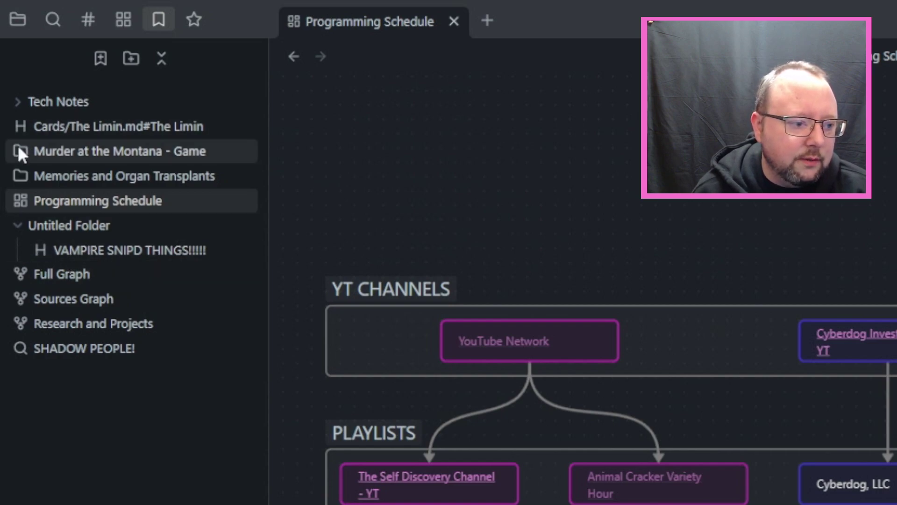
click(105, 256)
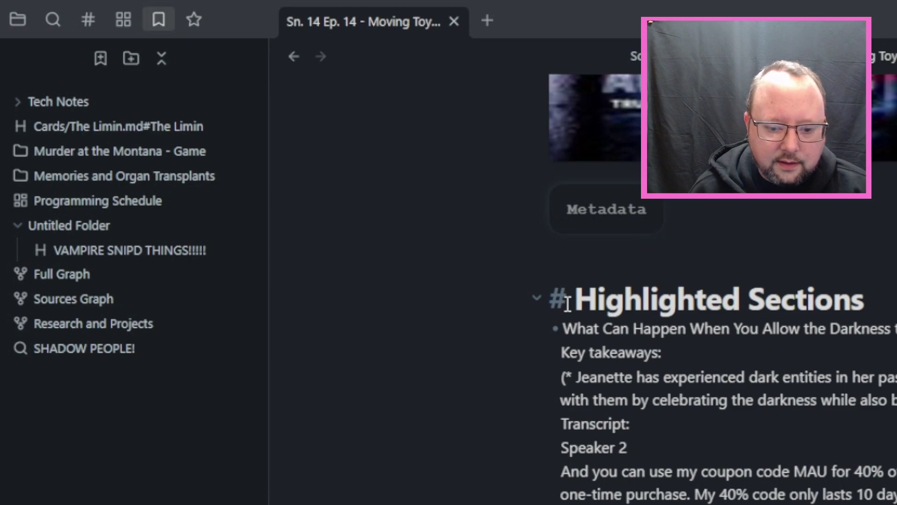
right_click(643, 299)
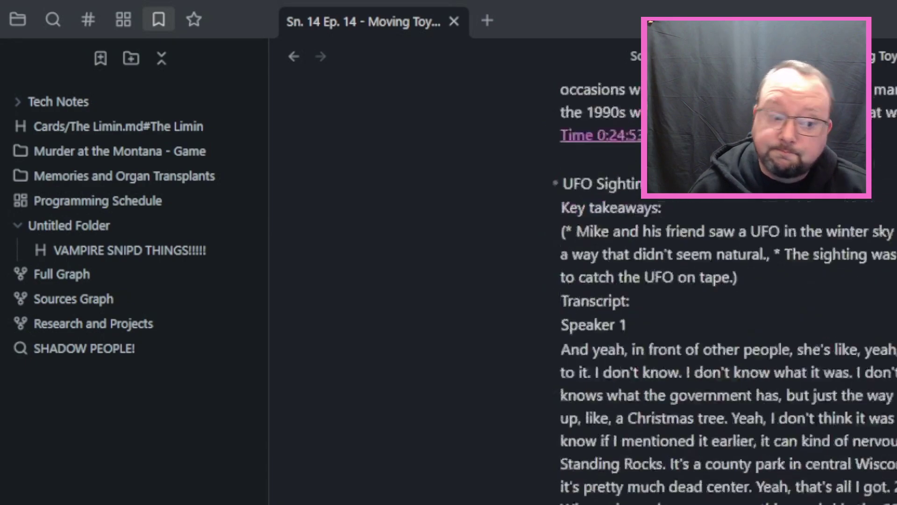
scroll(724, 317, up, 10)
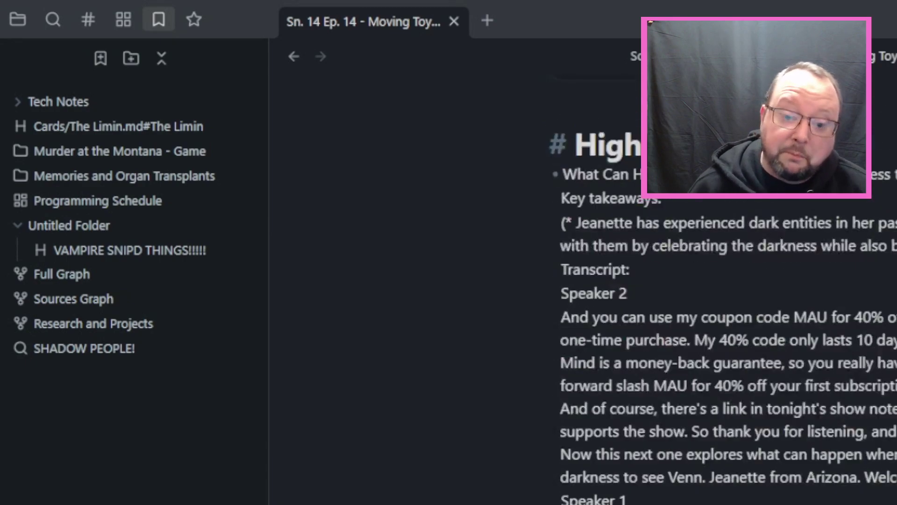
scroll(723, 289, down, 4)
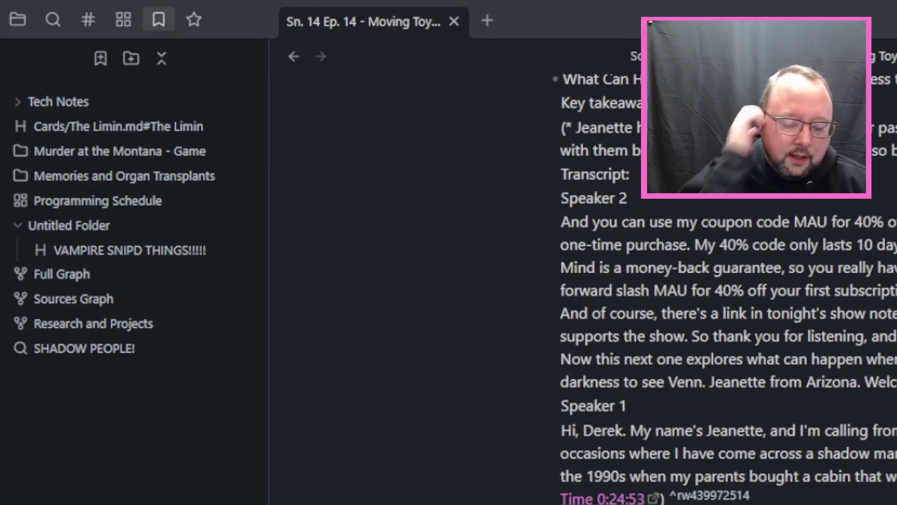
- Look further through the highlights in the open Sn. 14 Ep. 14 podcast note
scroll(723, 290, down, 4)
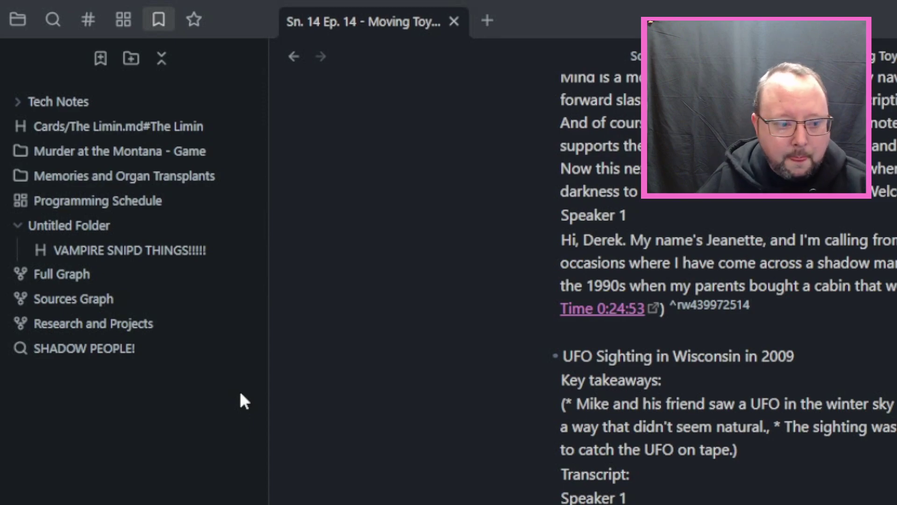
scroll(576, 437, up, 5)
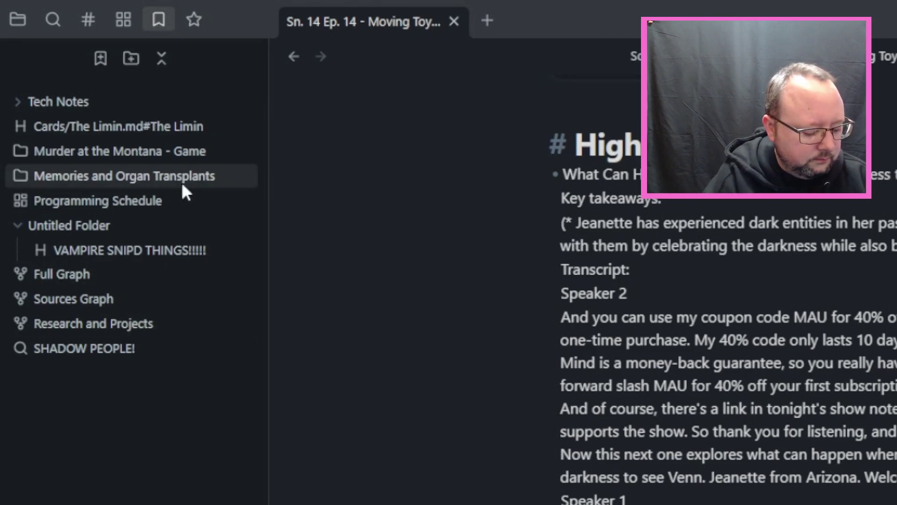
- Open the vault's graph view and look over its nodes and its display and force settings
key(ctrl+p)
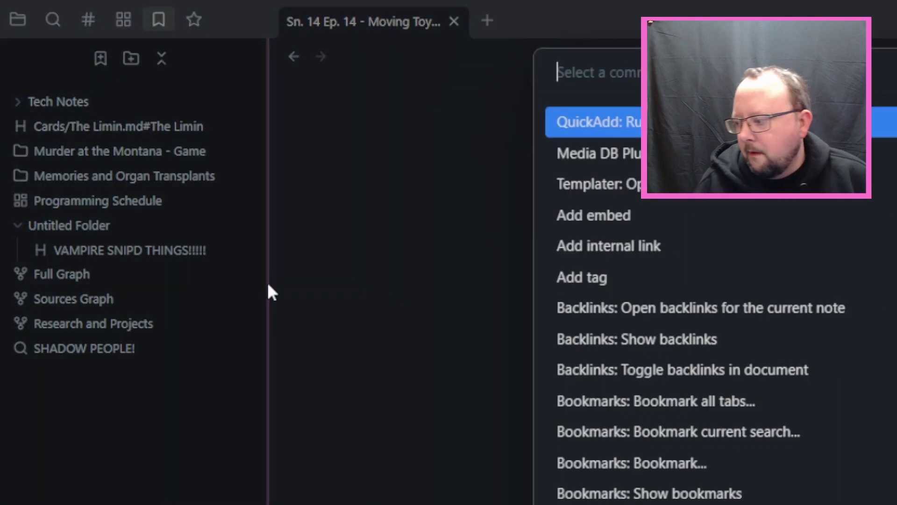
text(graph)
key(Return)
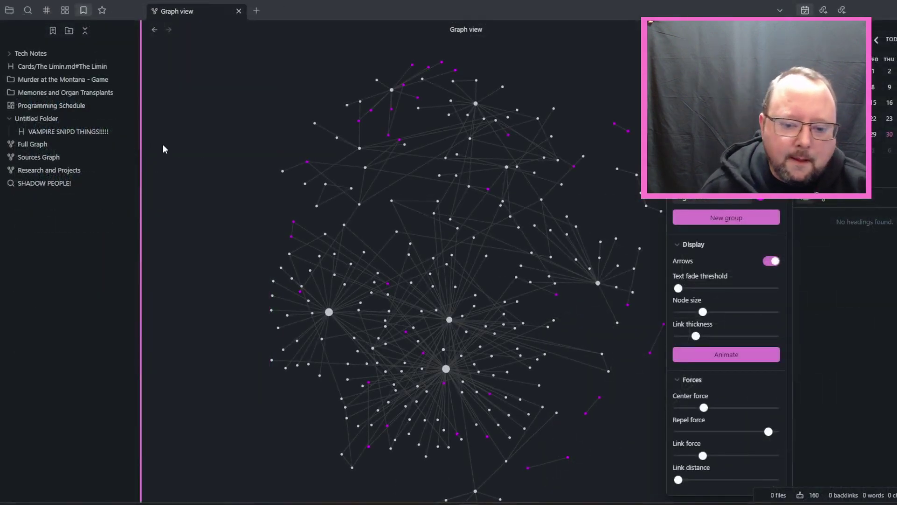
drag(476, 250, 417, 209)
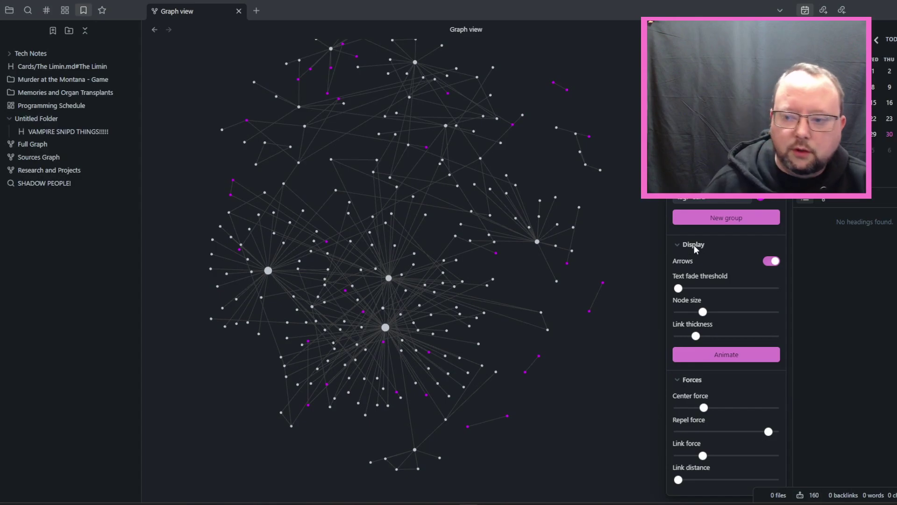
scroll(696, 248, down, 2)
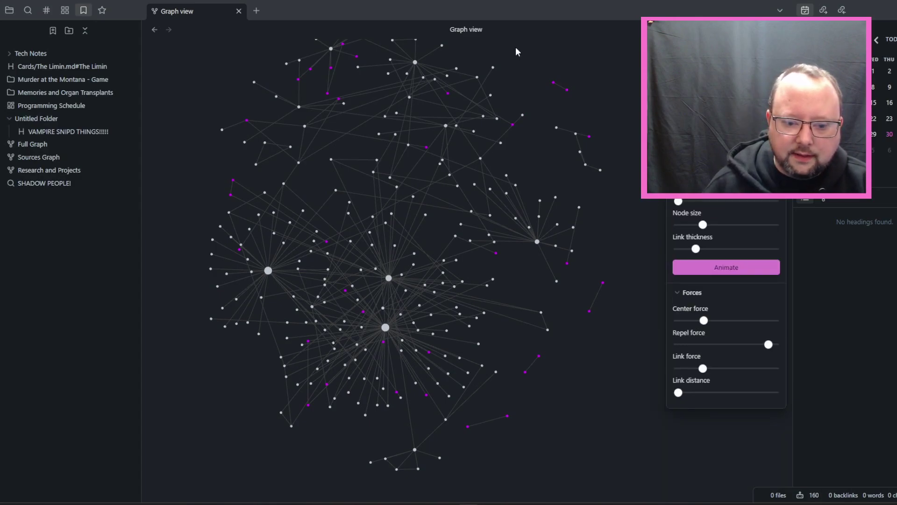
drag(535, 177, 615, 137)
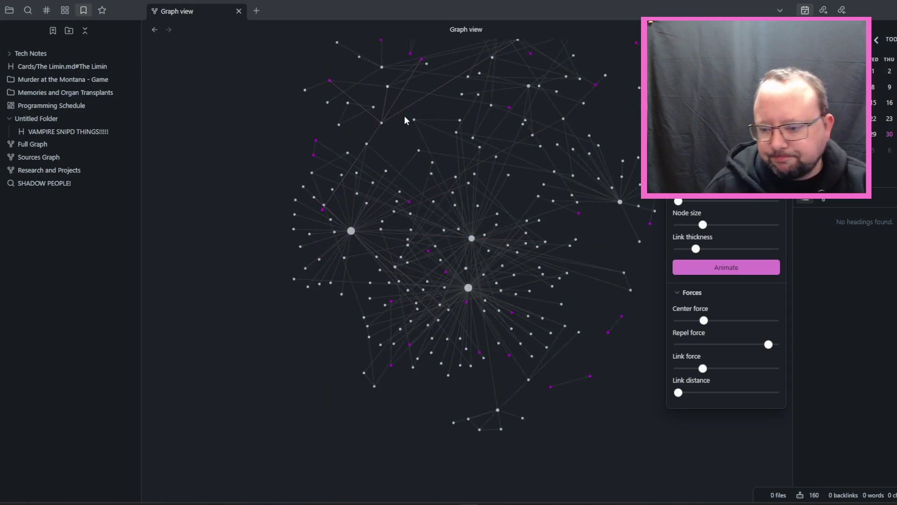
drag(634, 241, 576, 228)
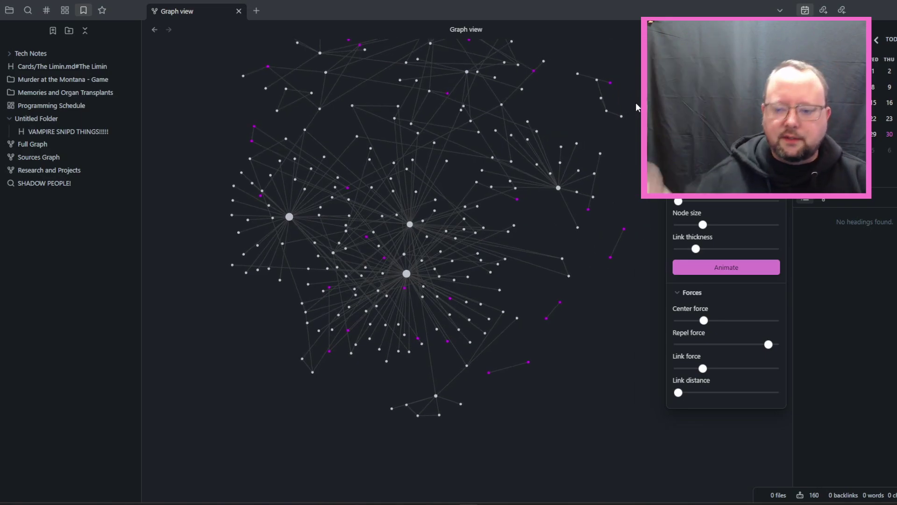
drag(635, 135, 632, 226)
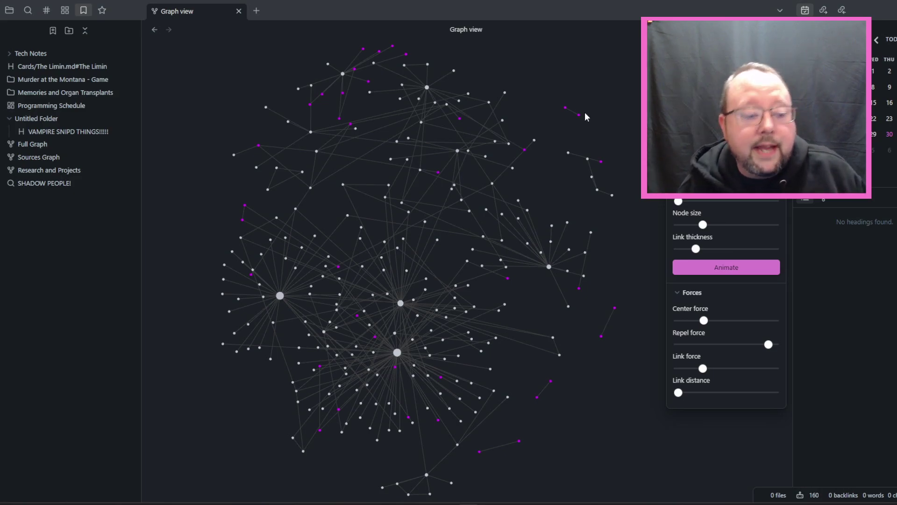
- Open the Full Graph bookmark and examine the whole graph and its node labels at different zoom levels
click(35, 145)
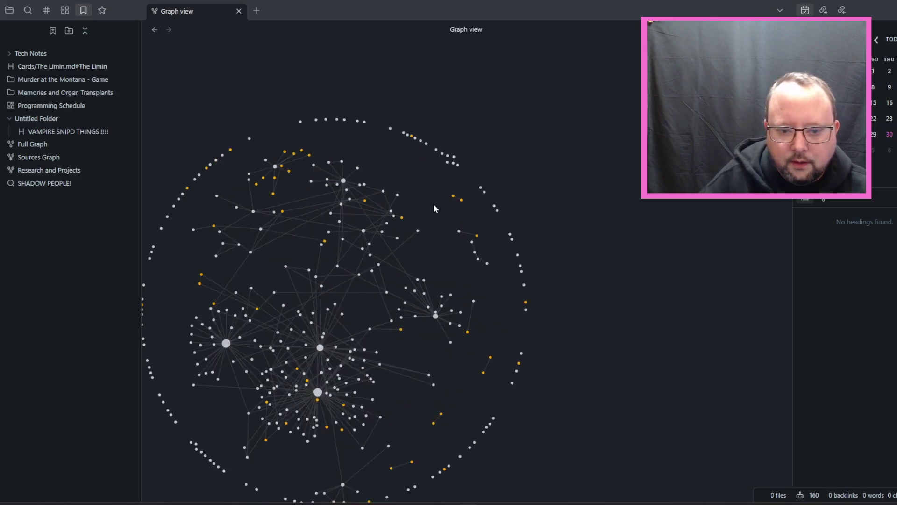
scroll(434, 204, up, 5)
scroll(449, 223, down, 6)
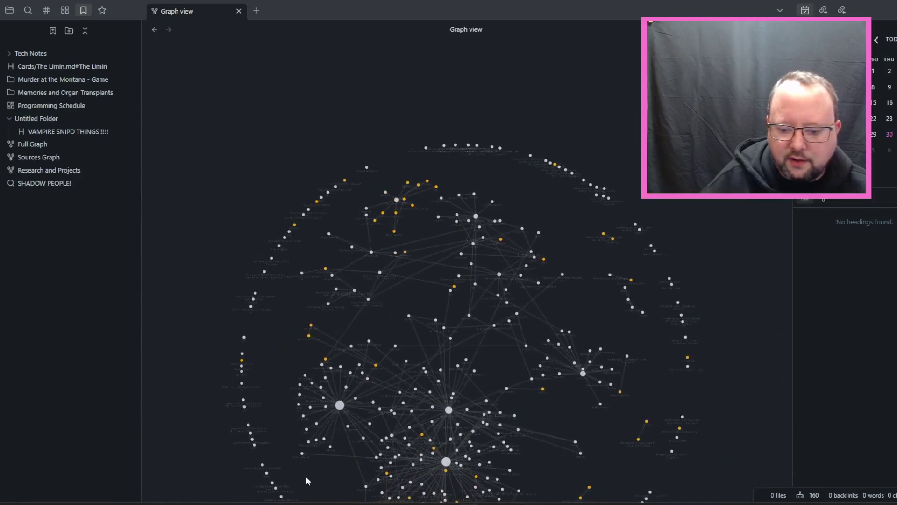
scroll(513, 375, down, 5)
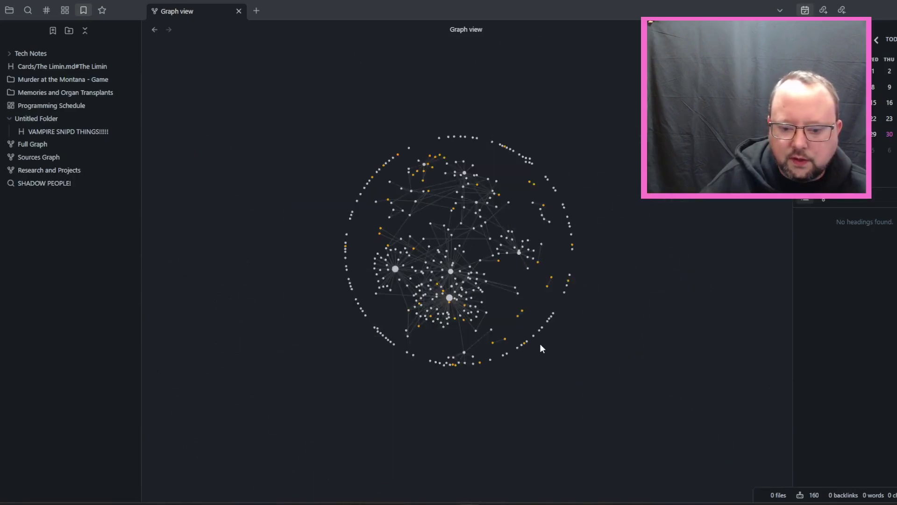
scroll(440, 258, up, 6)
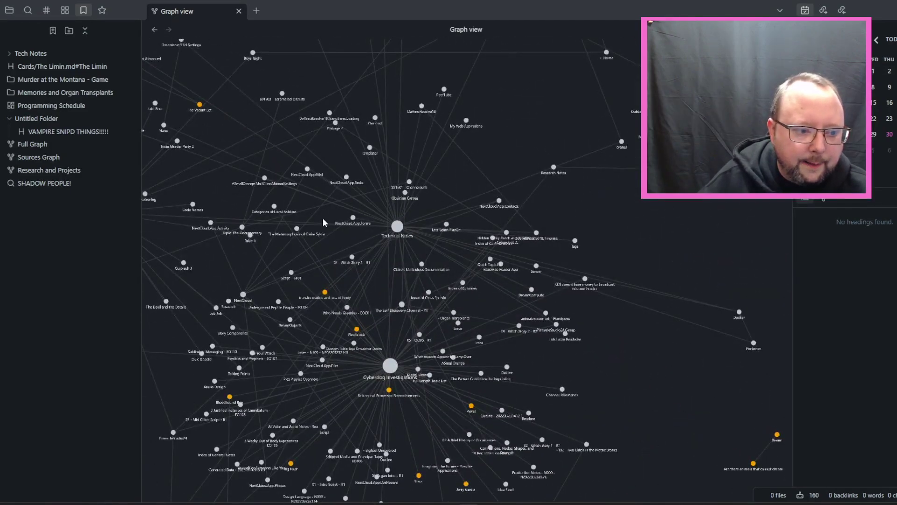
scroll(338, 237, down, 5)
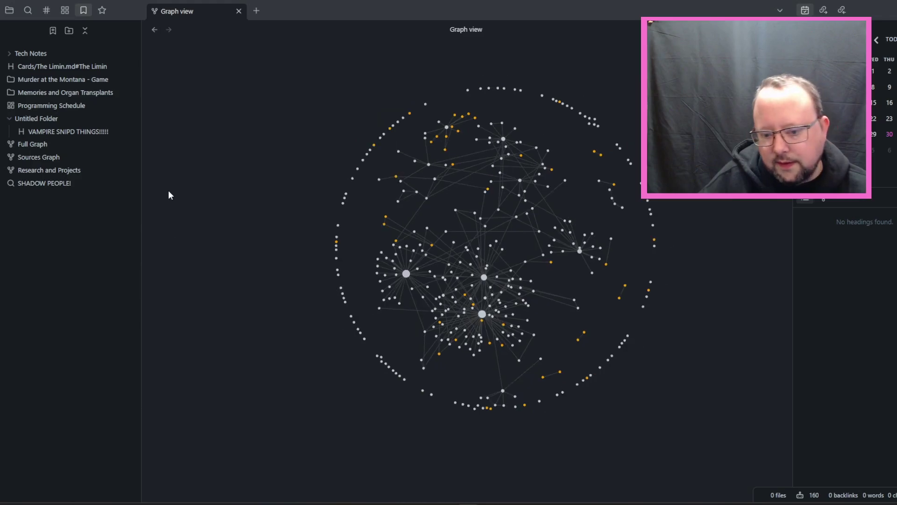
- Open the Sources Graph bookmark and inspect it, and view the Research and Projects graph from its own bookmark
click(28, 157)
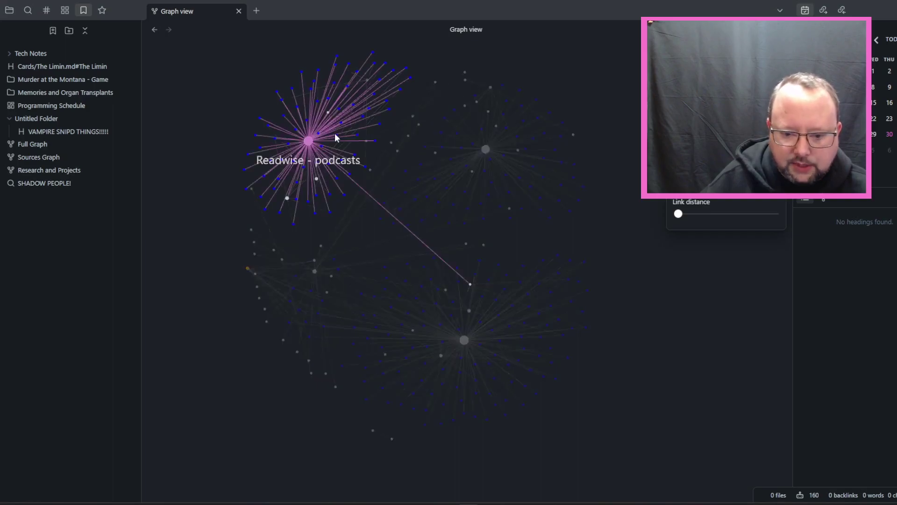
drag(367, 222, 411, 208)
click(44, 170)
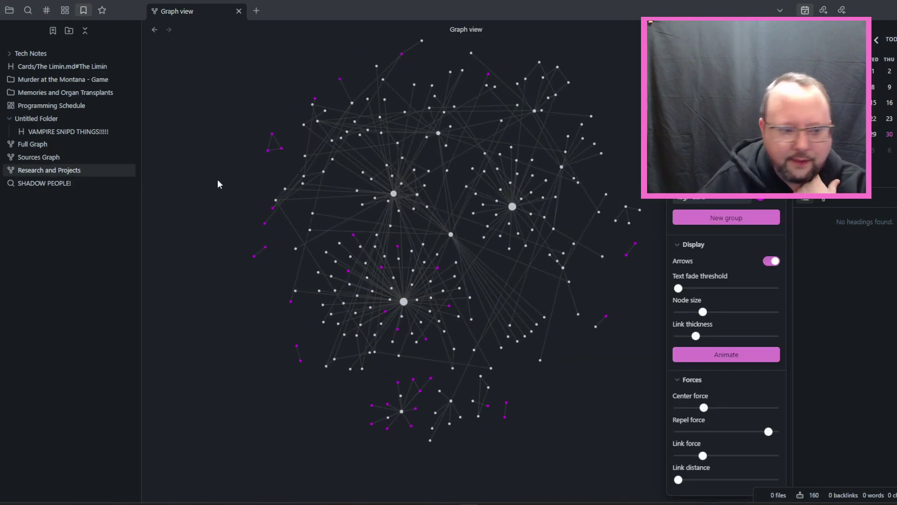
scroll(394, 190, down, 5)
scroll(500, 258, up, 2)
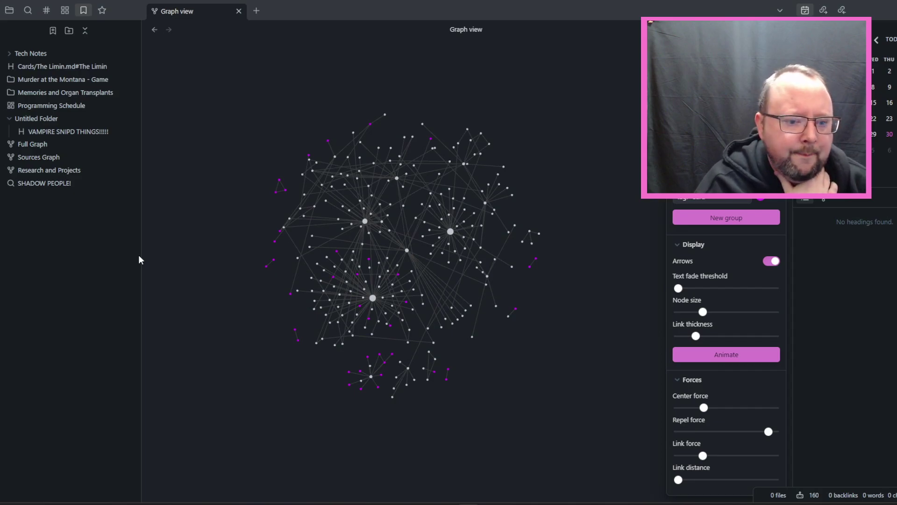
- Open the Programming Schedule canvas from its bookmark, look over its sections, and open a new empty tab
click(31, 106)
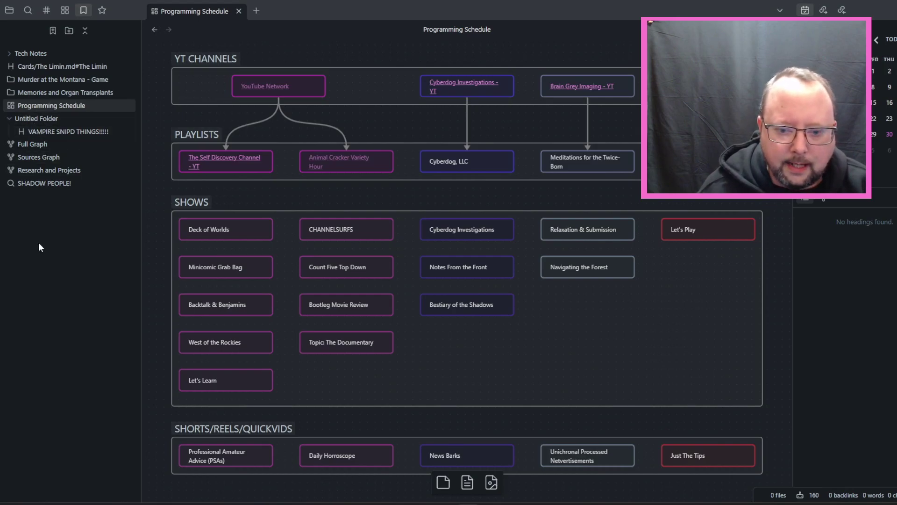
scroll(343, 378, down, 5)
scroll(548, 331, up, 6)
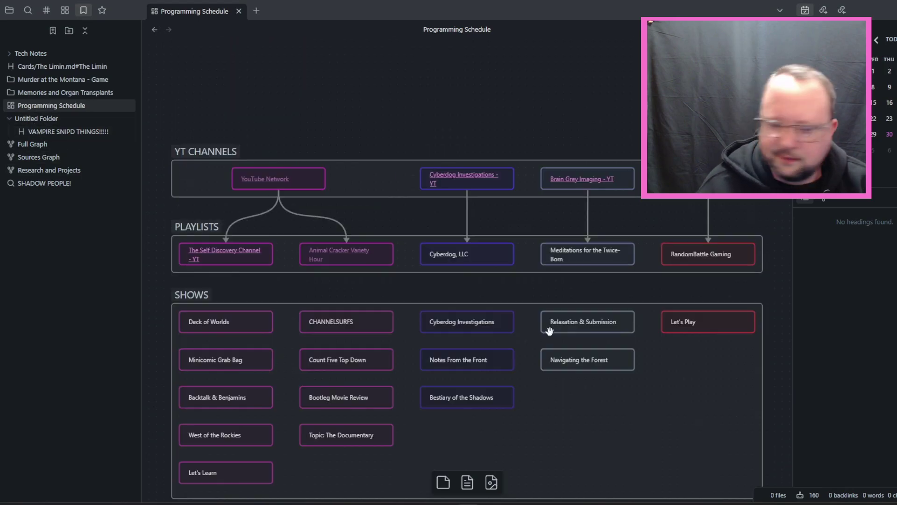
scroll(550, 332, down, 1)
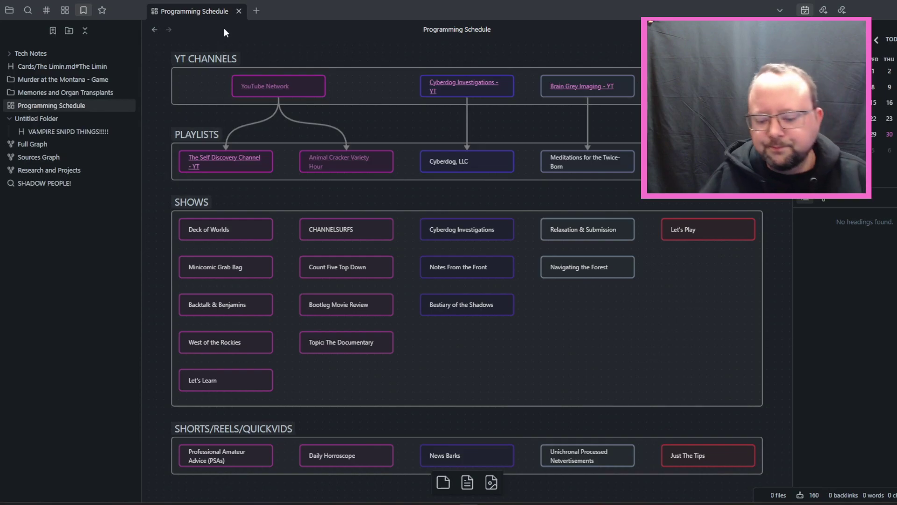
click(256, 12)
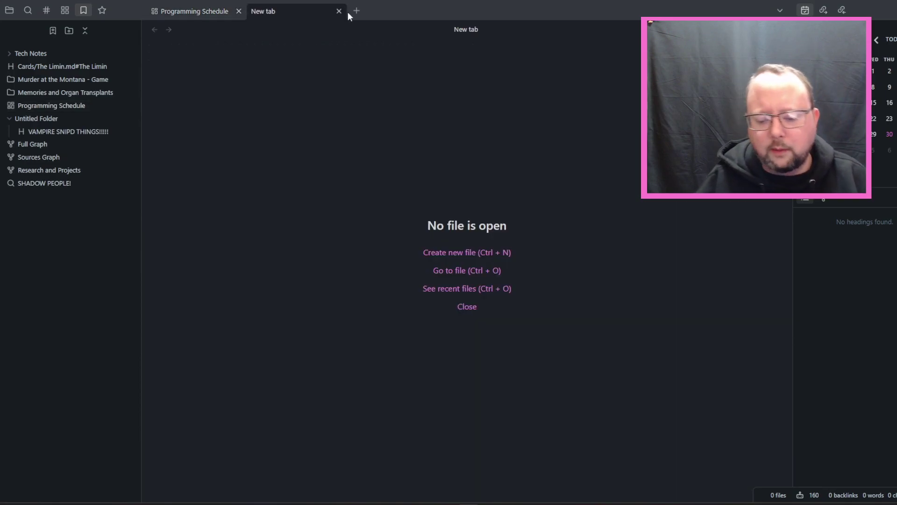
- Switch to the web browser showing Obsidian's pricing plans, and open the Obsidian home page to look through it
key(super+d)
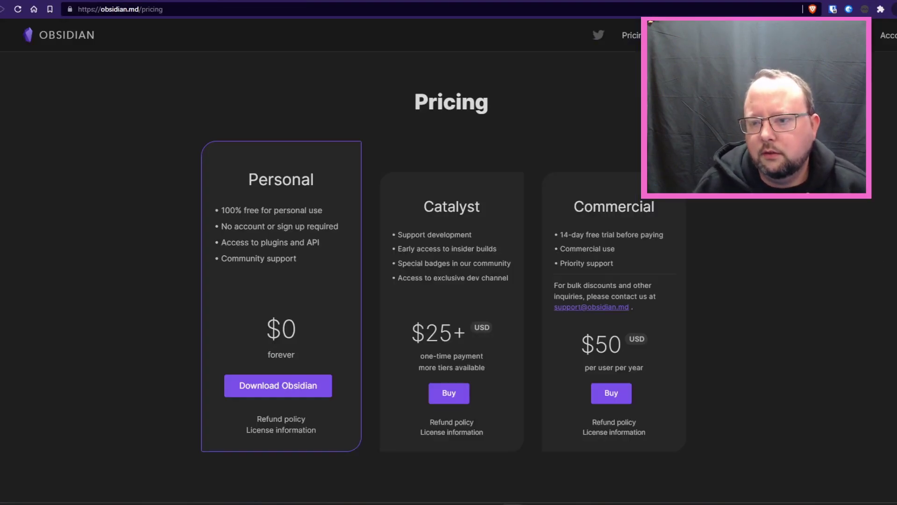
click(596, 39)
click(217, 1)
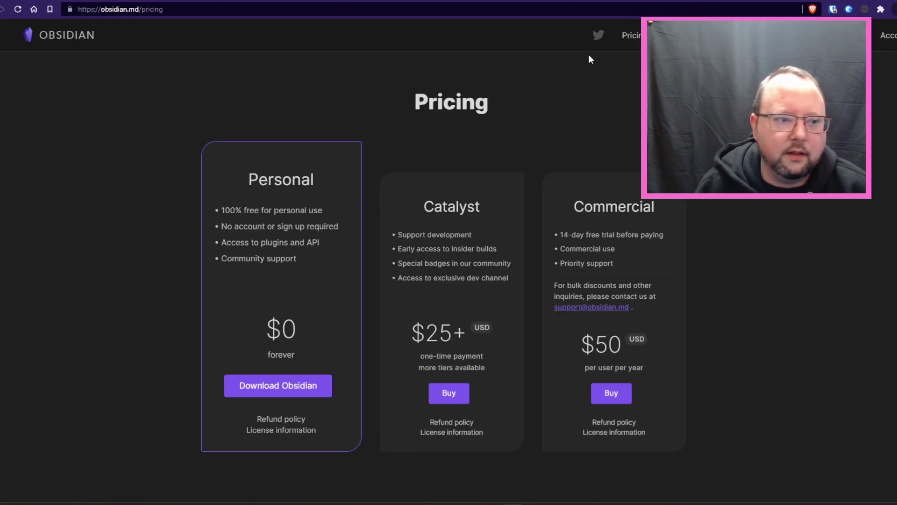
click(136, 32)
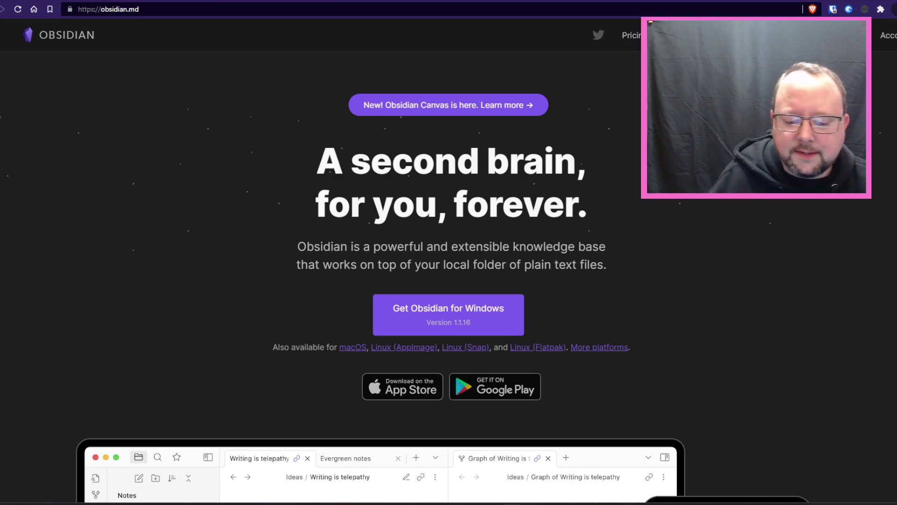
scroll(894, 162, down, 7)
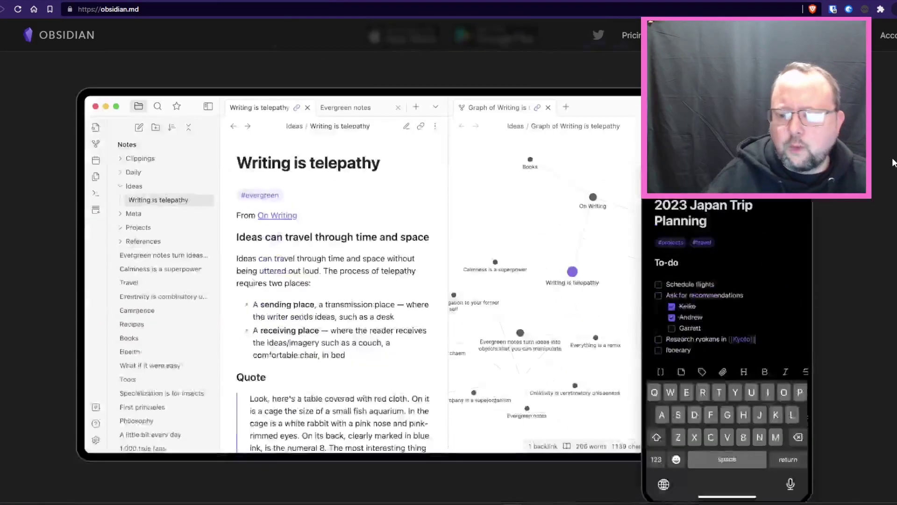